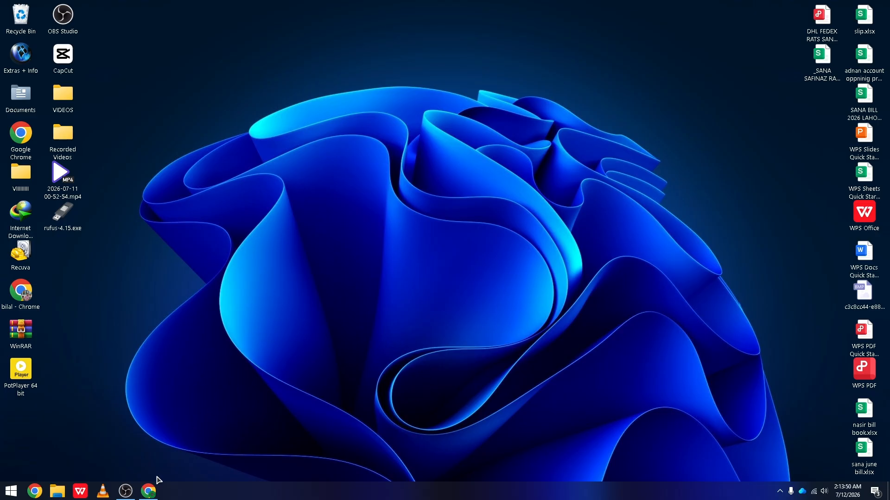
- Switch to Chrome and find the Disk Image (ISO) for x64 devices section on Microsoft's Windows 11 download page
click(155, 486)
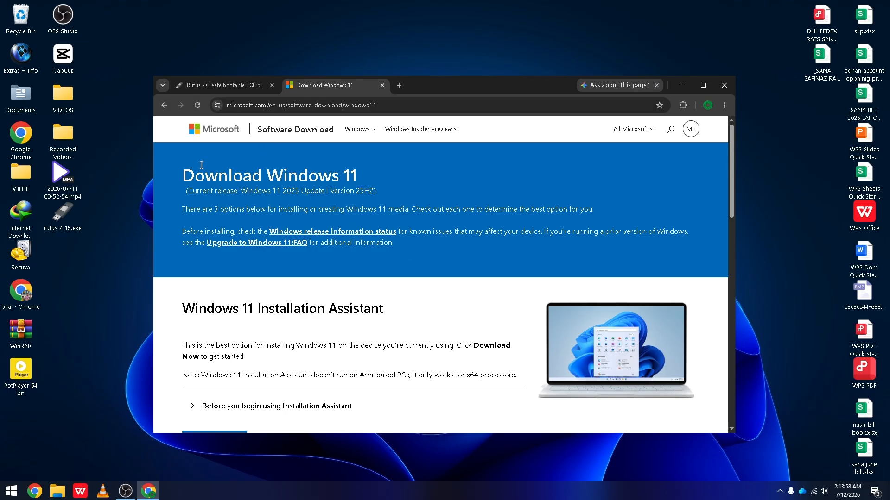
drag(185, 177, 370, 185)
click(373, 188)
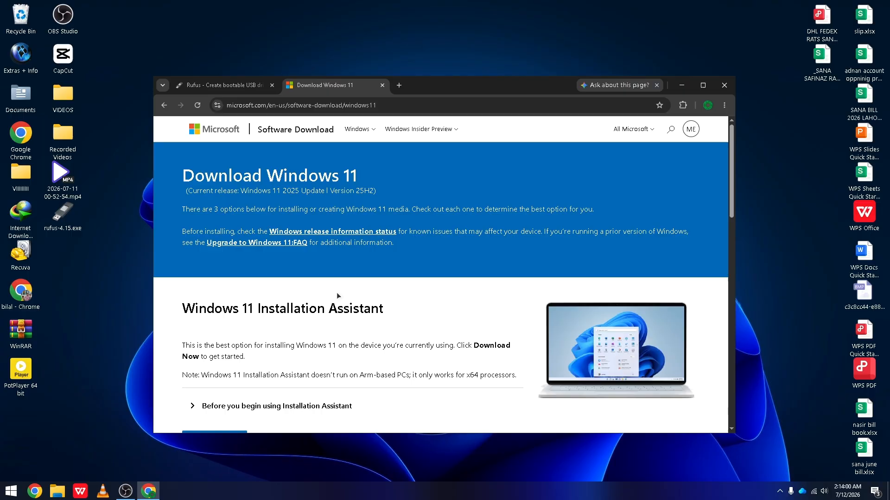
scroll(336, 292, down, 1)
scroll(337, 292, down, 5)
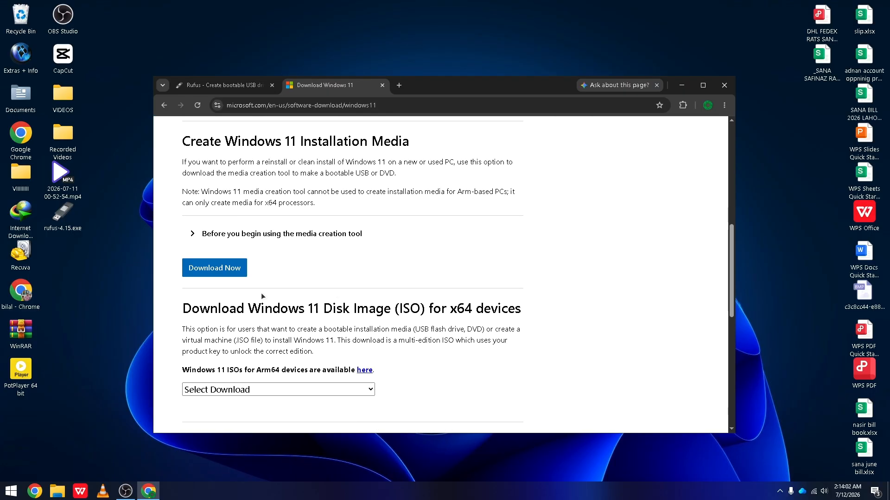
drag(184, 310, 388, 310)
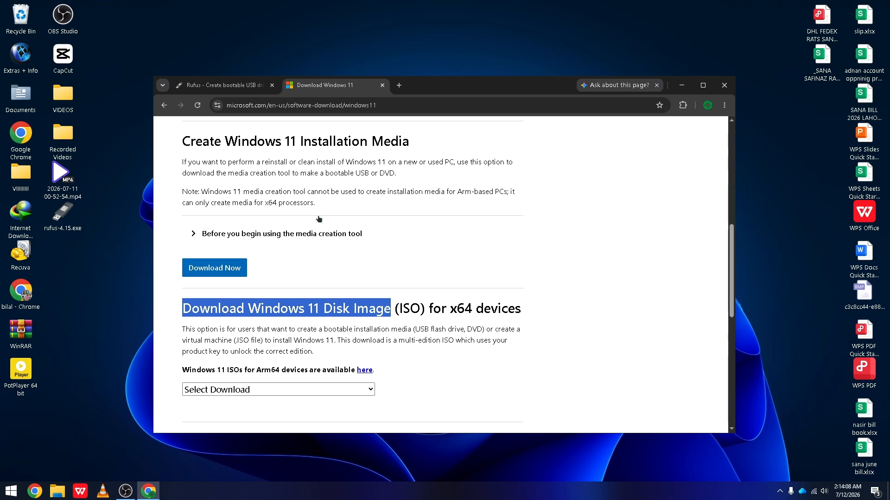
click(325, 277)
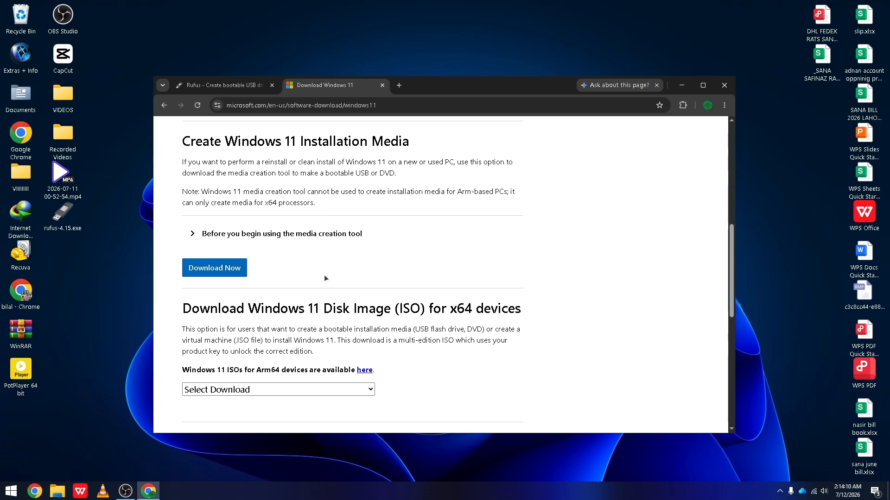
drag(189, 302, 392, 312)
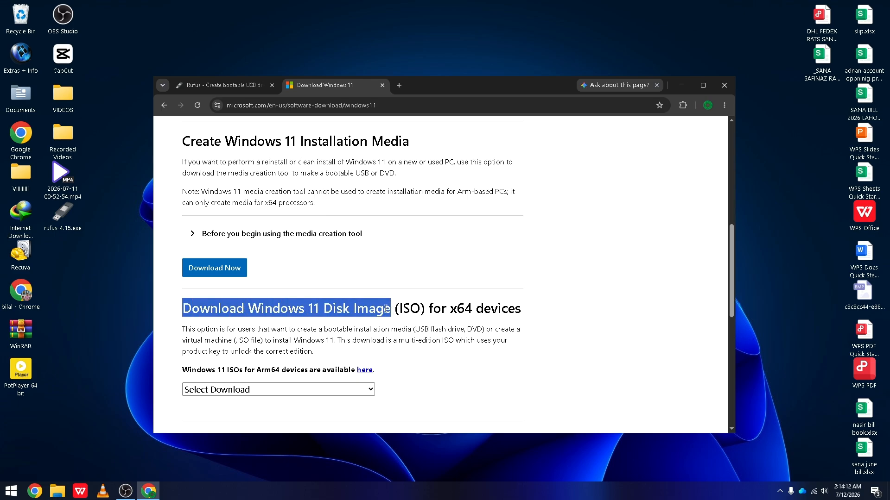
- Choose Windows 11 (multi-edition ISO for x64 devices) as the disk image download and confirm it
scroll(386, 309, down, 1)
click(309, 327)
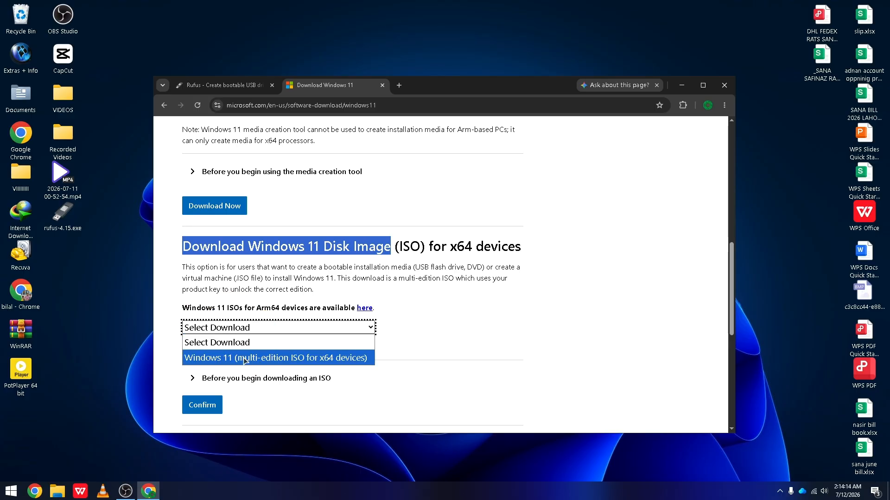
click(238, 357)
click(209, 408)
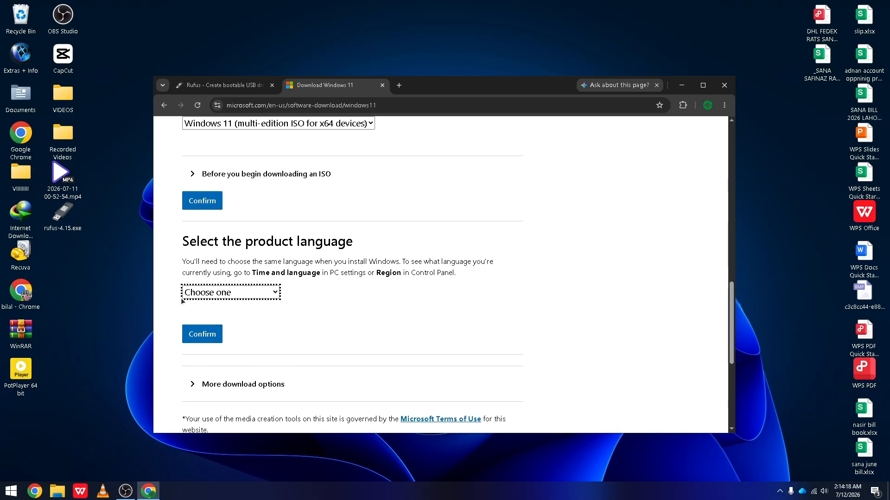
- Set the product language to English (United States) and confirm it
click(227, 293)
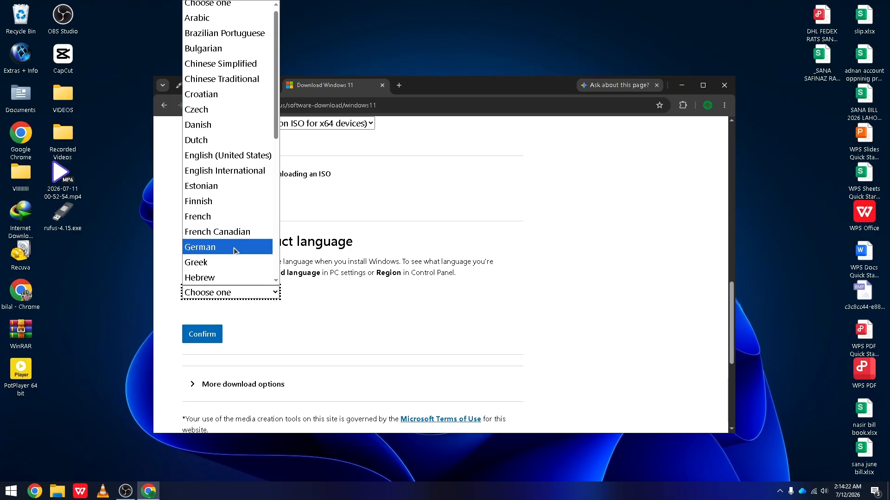
click(242, 156)
click(210, 332)
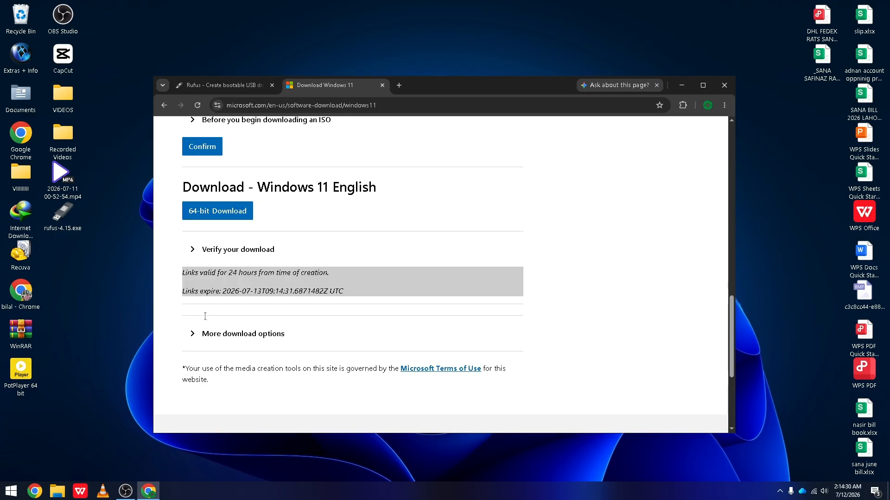
- Start the 64-bit Windows 11 English ISO download and cancel it in the recent downloads
drag(182, 188, 387, 185)
click(302, 204)
click(222, 214)
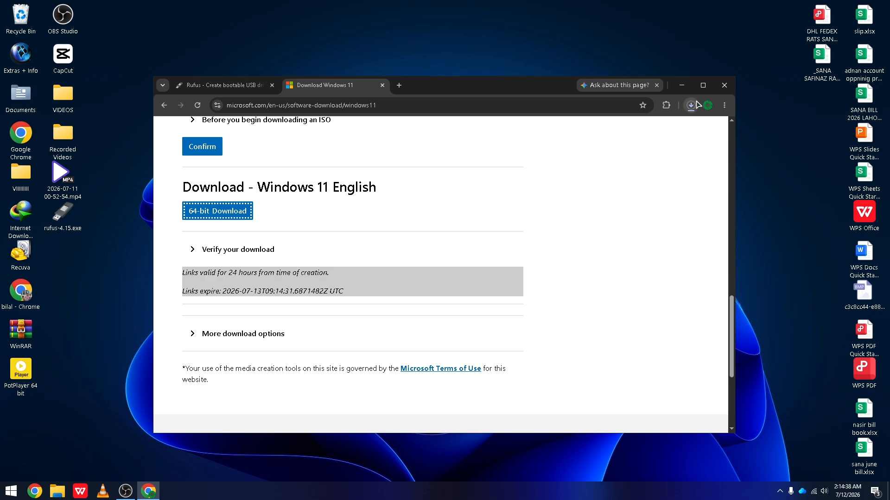
click(694, 104)
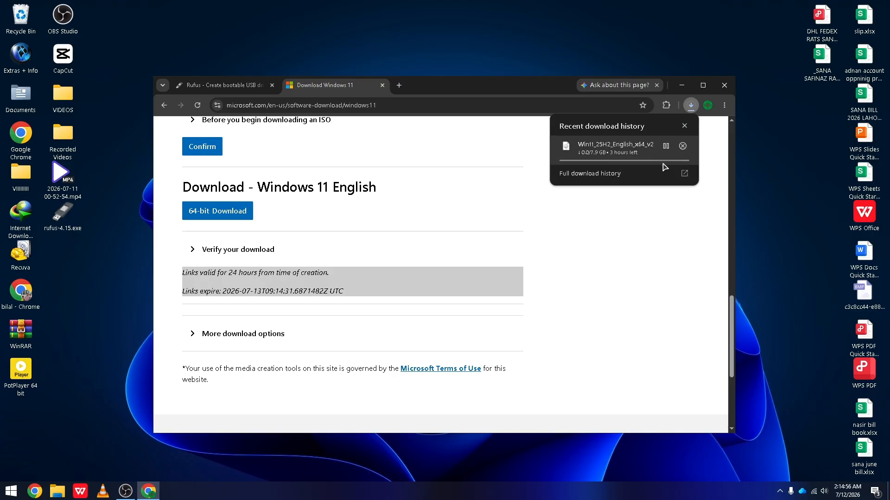
click(682, 147)
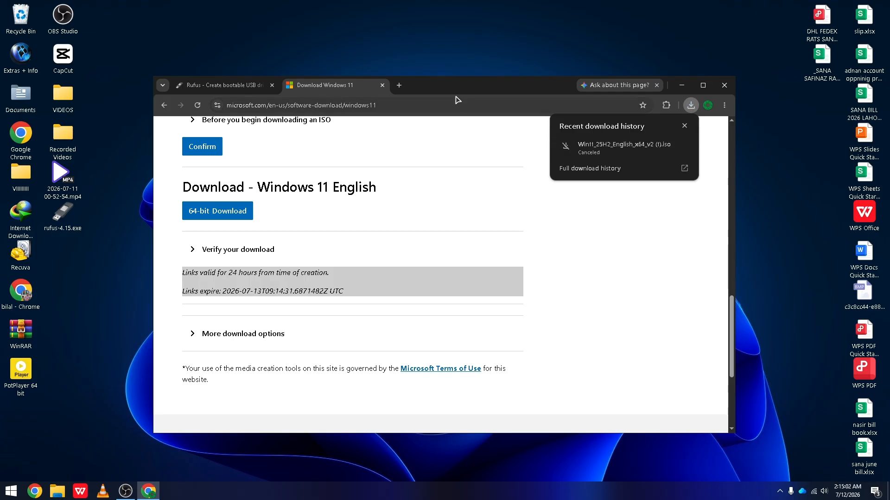
- Download the standard Windows x64 release rufus-4.15.exe from the latest releases on the Rufus website
click(248, 87)
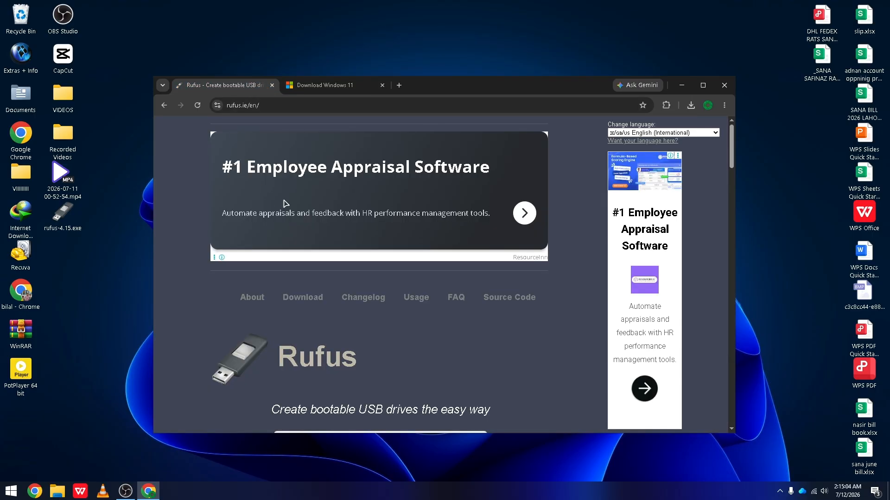
scroll(338, 182, down, 2)
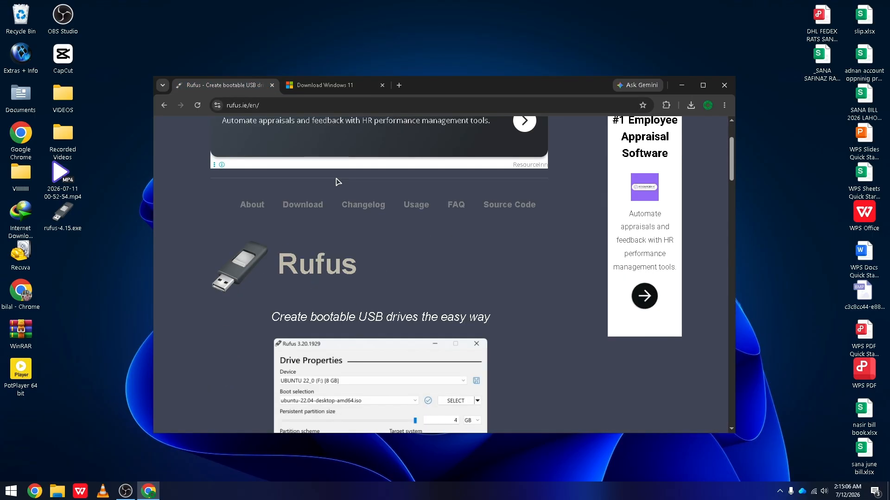
scroll(338, 182, down, 2)
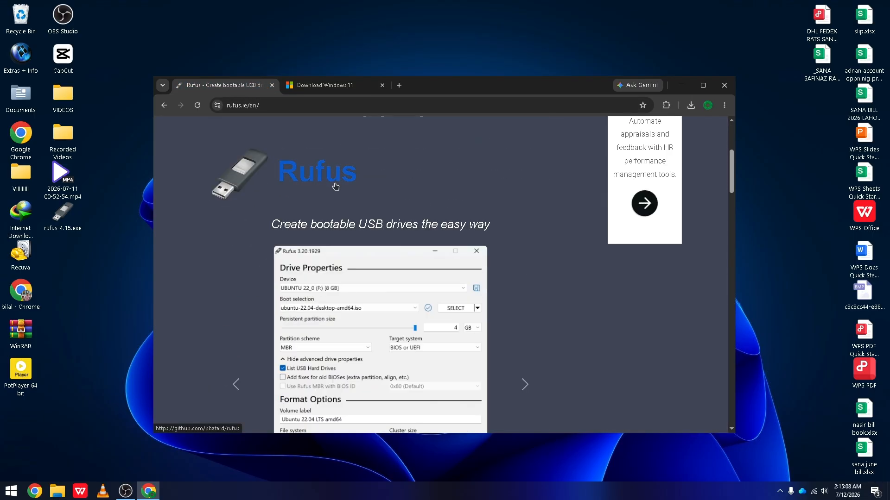
scroll(335, 187, down, 3)
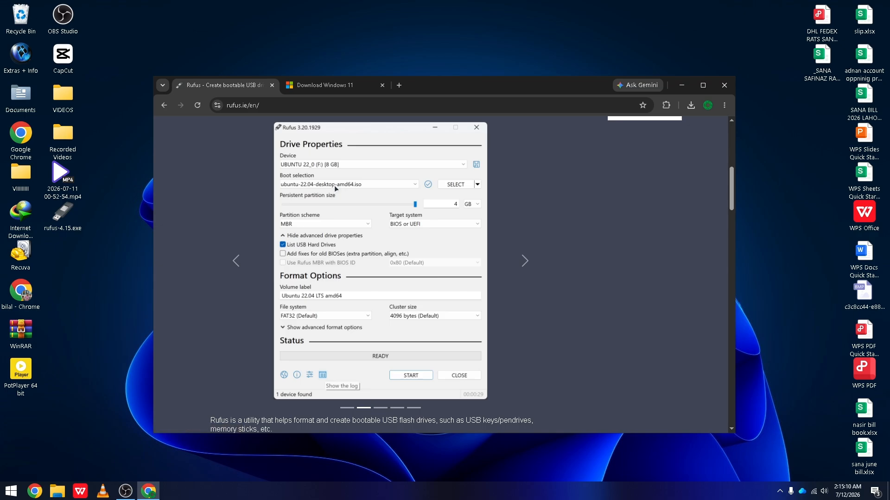
scroll(335, 185, up, 5)
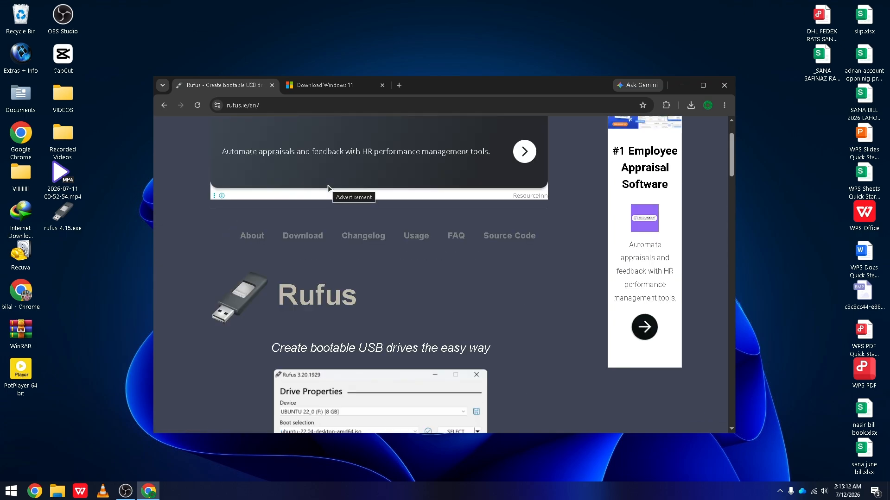
scroll(327, 187, down, 3)
scroll(325, 191, down, 3)
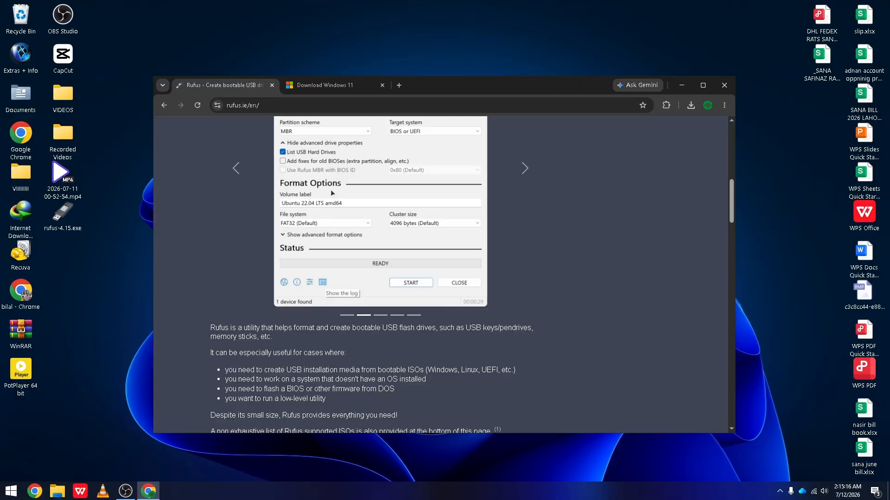
scroll(440, 197, down, 3)
scroll(441, 197, down, 3)
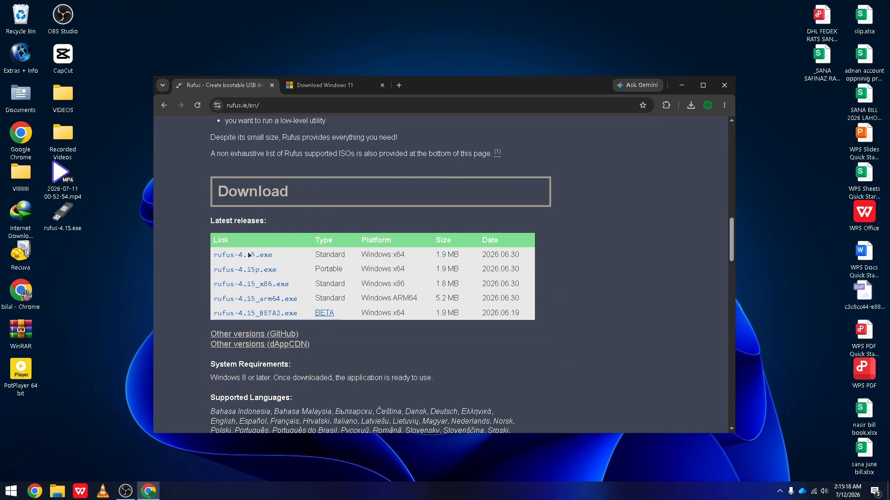
mouse_move(218, 259)
mouse_down()
mouse_move(238, 256)
mouse_move(197, 234)
mouse_move(203, 254)
mouse_up()
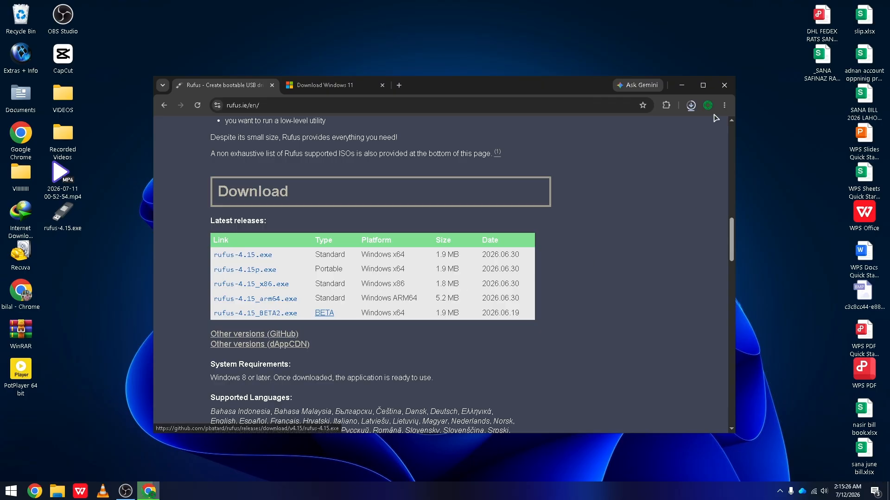
- Check the Rufus file in the recent download history and close the browser
click(690, 105)
mouse_move(612, 153)
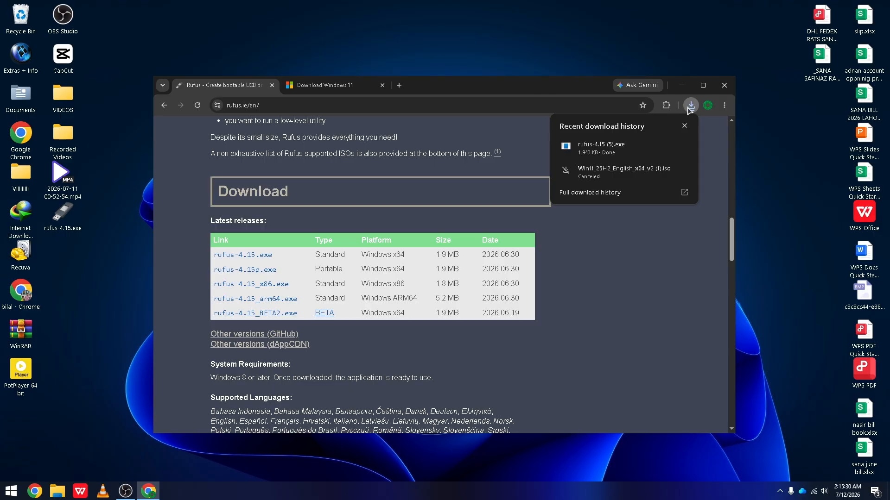
drag(600, 147, 706, 139)
click(722, 91)
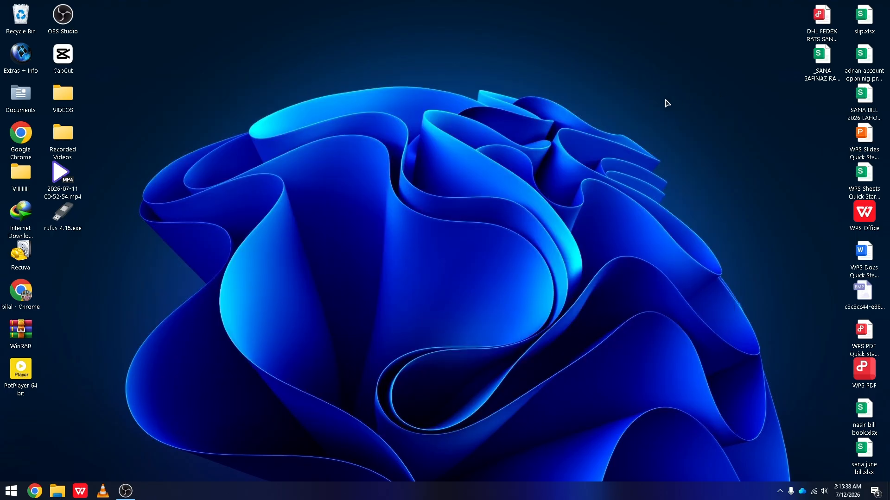
- Launch rufus-4.15.exe from the desktop and keep the 16 GB win 11 25H2 (F:) drive as the device
double_click(52, 223)
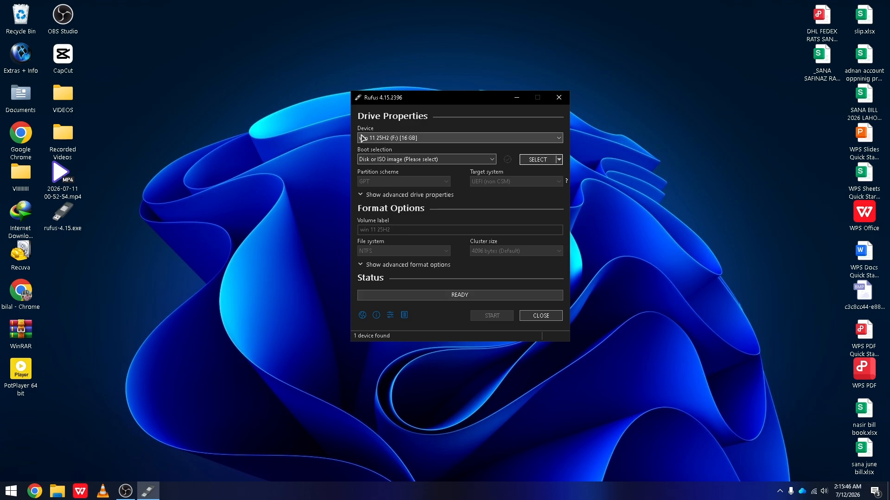
click(370, 137)
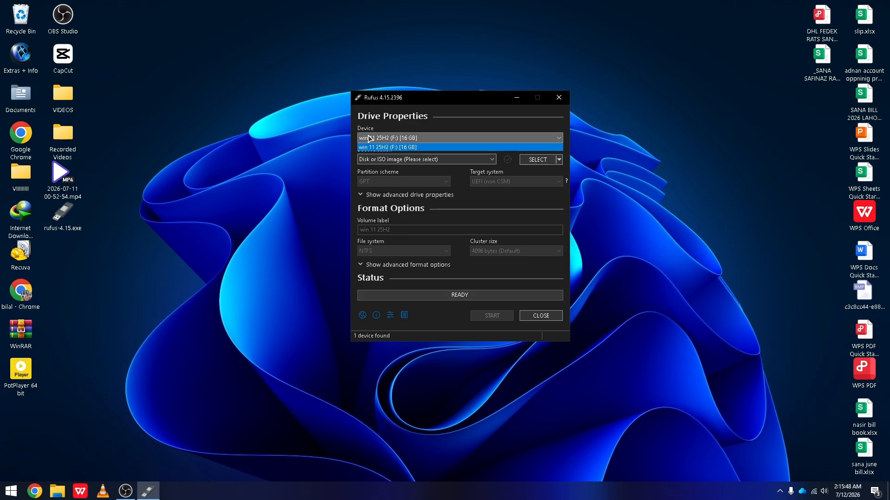
click(395, 137)
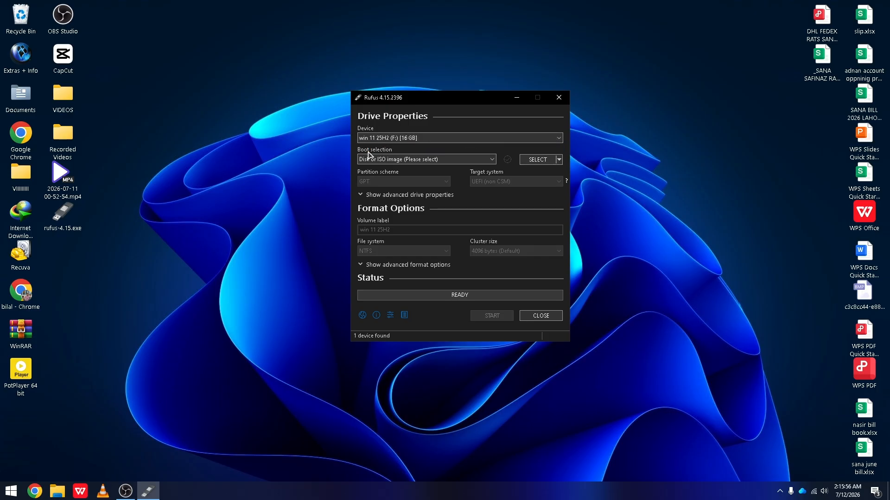
- Load Win11_25H2_English_x64_v2.iso from the Downloads folder as the boot selection
click(525, 159)
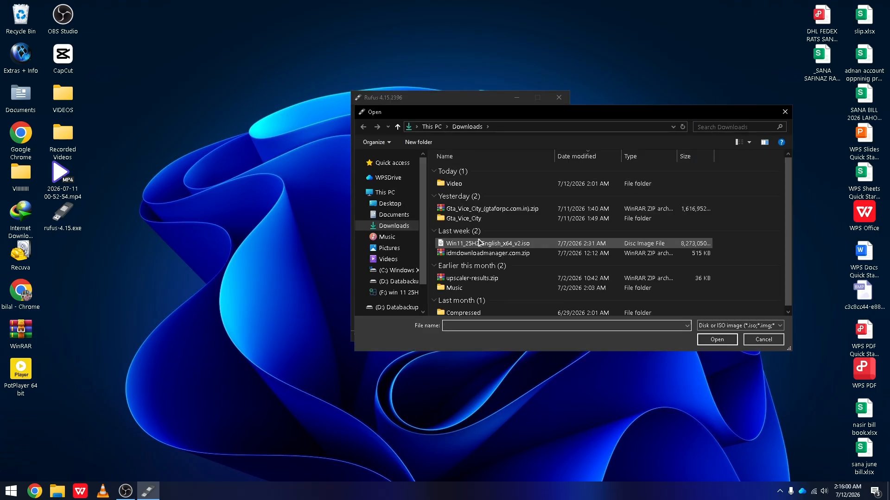
click(490, 246)
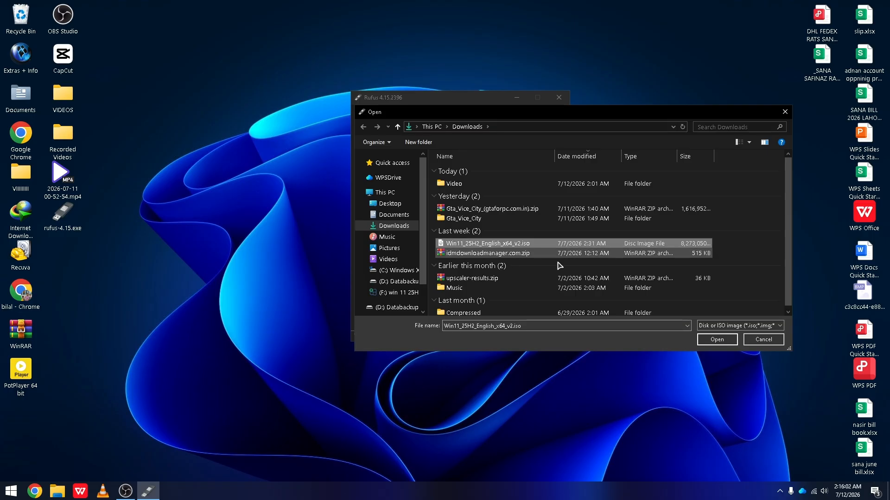
click(717, 340)
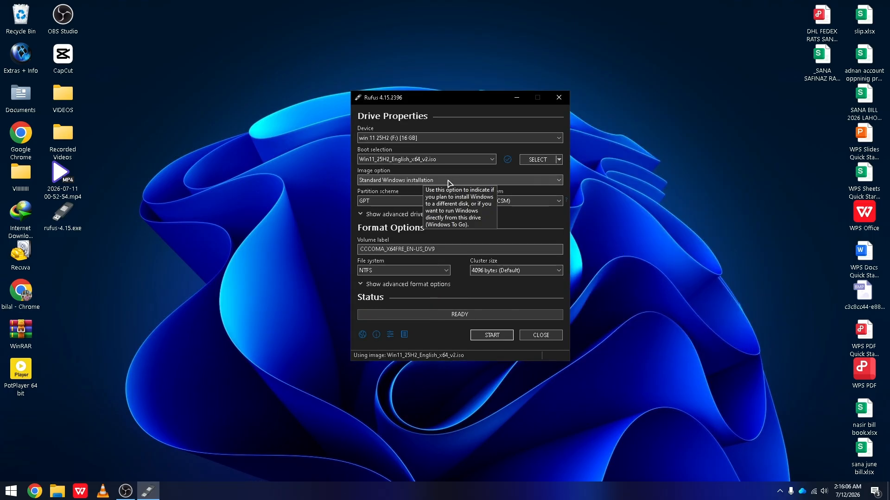
- Keep Standard Windows installation as the image option and set the volume label to "win 1 25H2"
click(449, 184)
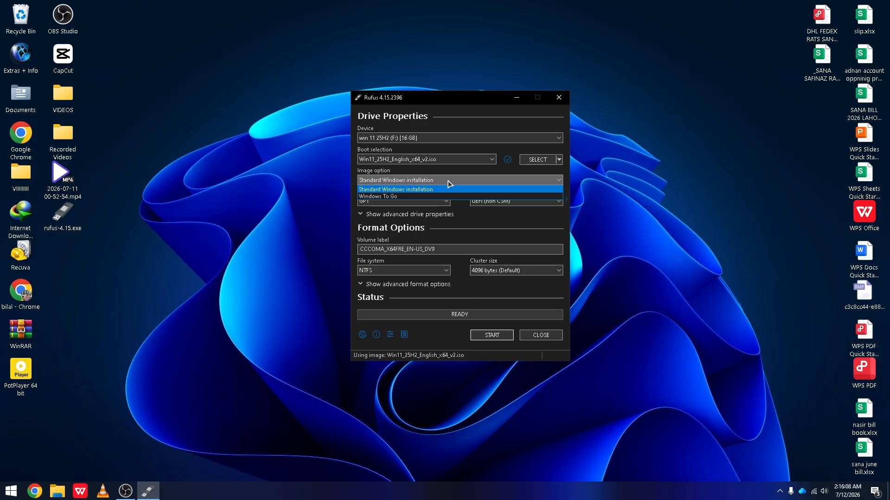
click(449, 181)
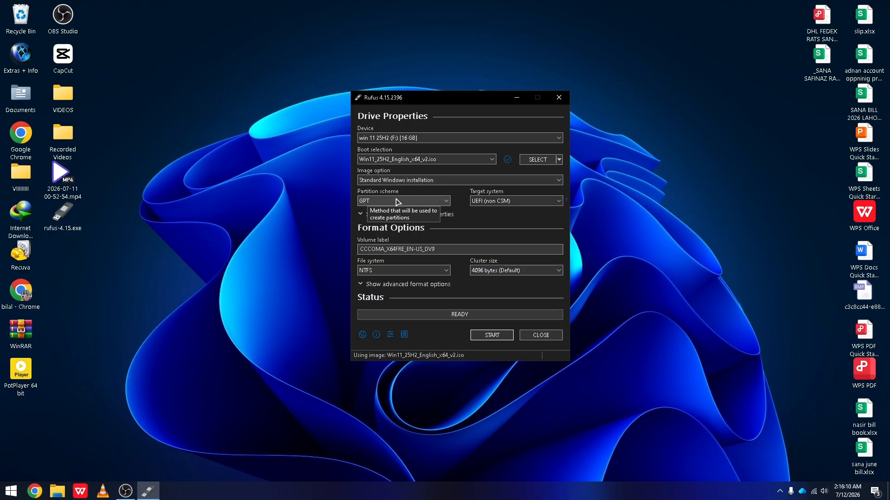
drag(360, 250, 436, 250)
key(BackSpace)
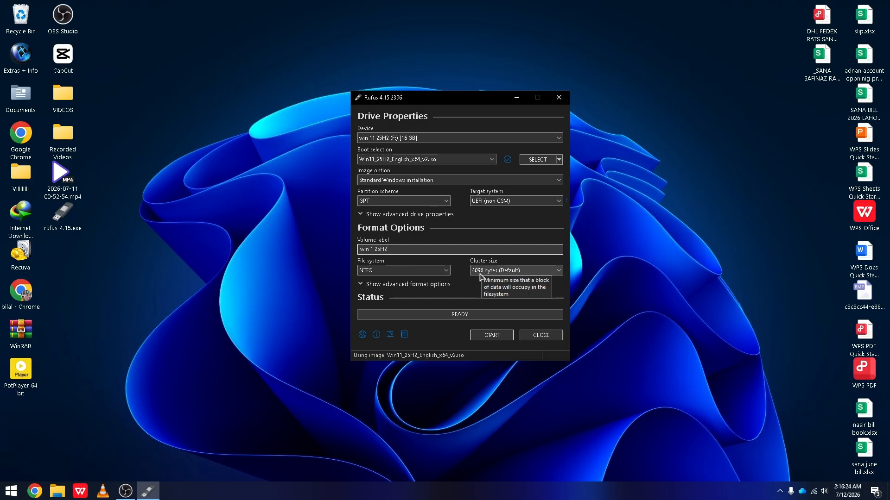
- Start creating the USB drive and disable removing the 4GB+ RAM, Secure Boot and TPM 2.0 requirement in the Windows customization options
click(491, 335)
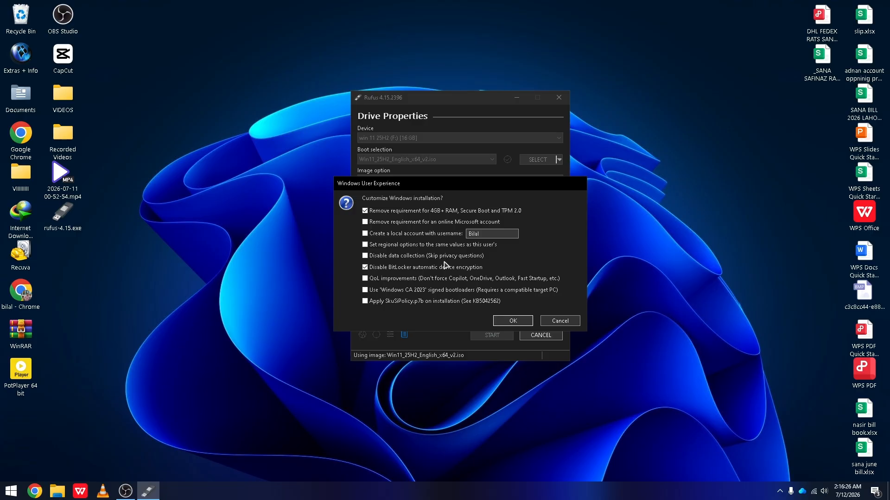
drag(433, 184, 439, 134)
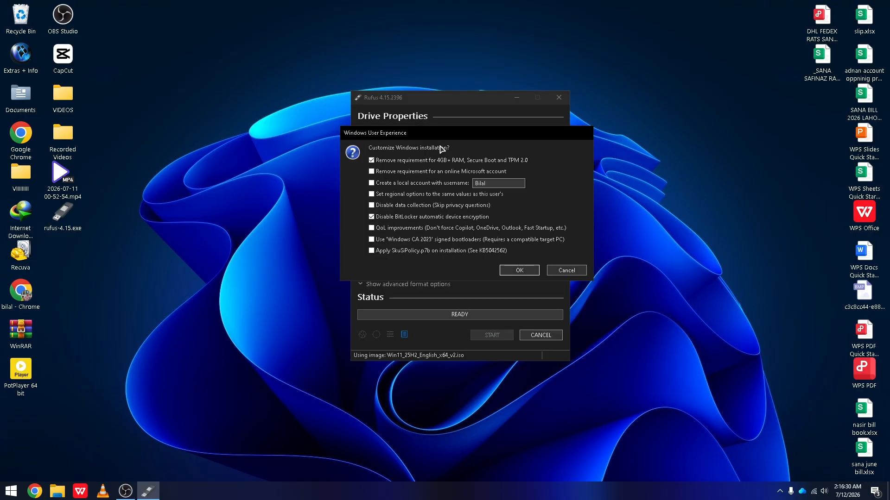
click(384, 162)
mouse_move(536, 160)
mouse_move(439, 163)
mouse_move(372, 160)
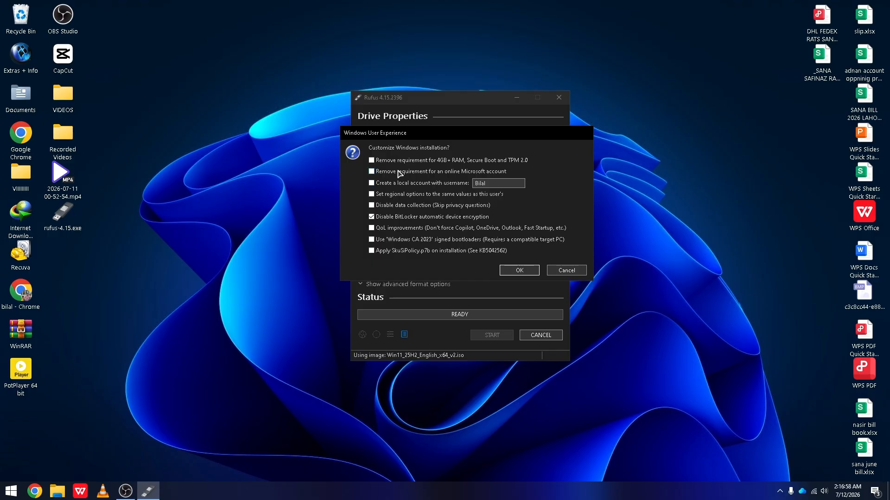
- Enable removing the 4GB+ RAM, Secure Boot and TPM 2.0 requirement and accept the Windows customization options
click(372, 161)
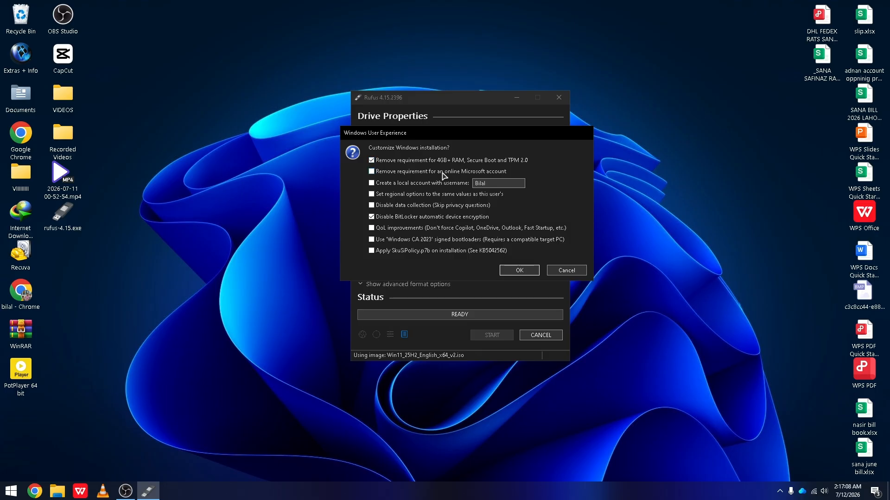
click(372, 172)
click(371, 183)
click(495, 183)
click(372, 183)
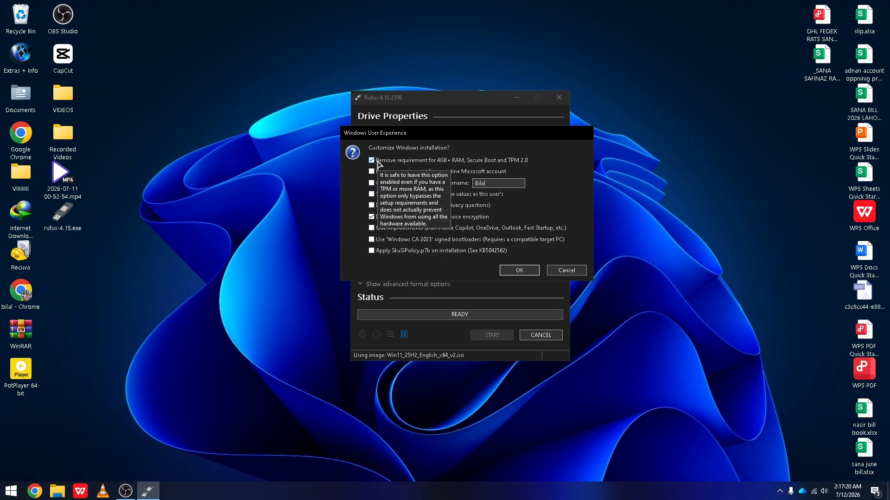
click(506, 267)
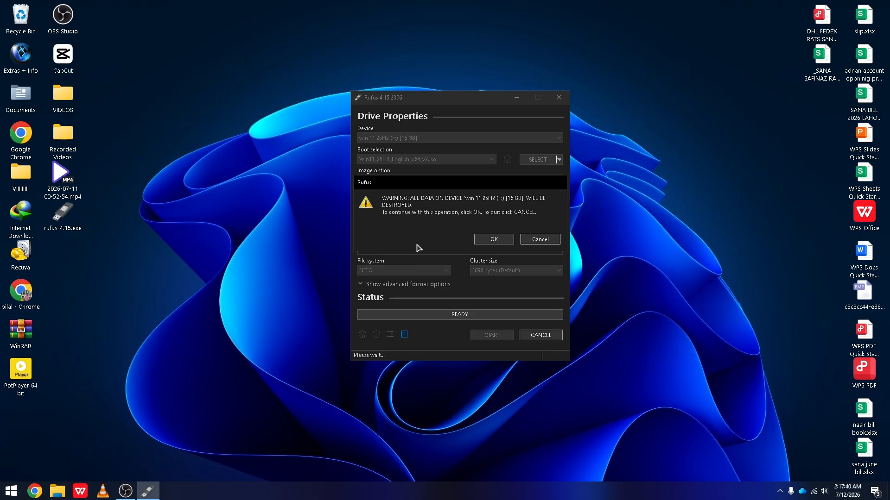
- Cancel the operation that would erase the win 11 25H2 (F:) drive and close Rufus
click(540, 240)
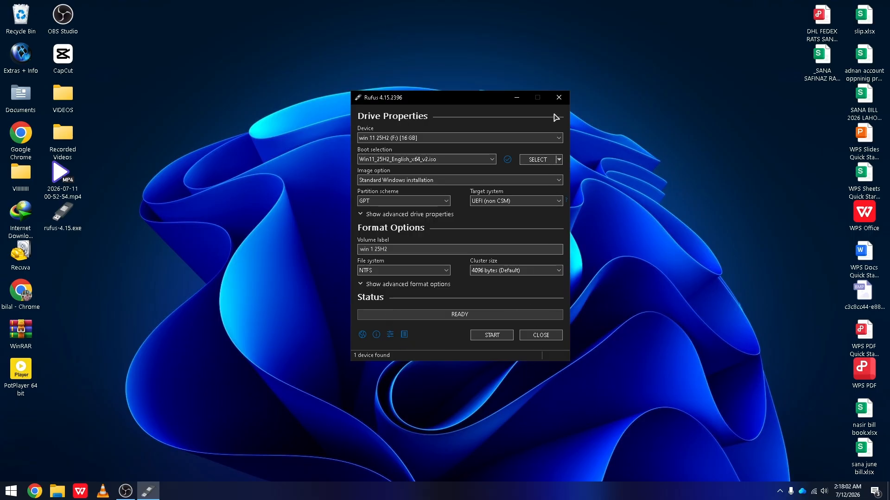
click(559, 98)
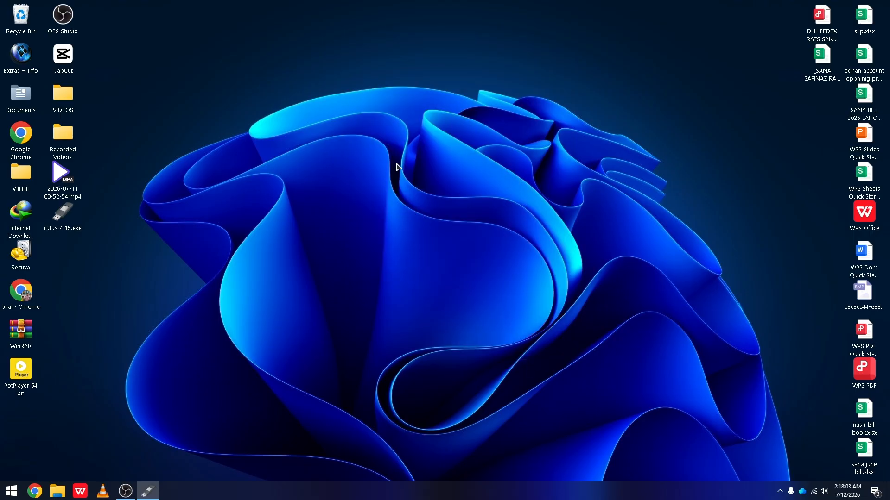
- Launch setup.exe from the win 11 25H2 (F:) drive in File Explorer and close the Explorer window
click(54, 492)
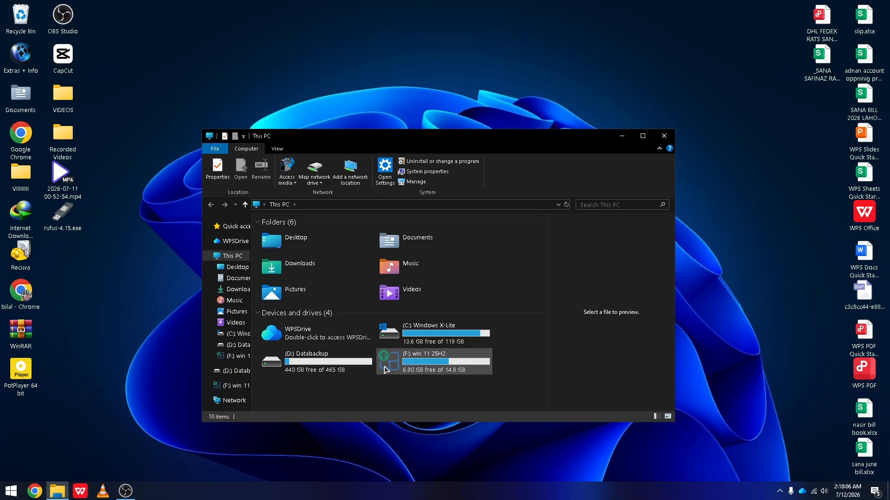
double_click(414, 364)
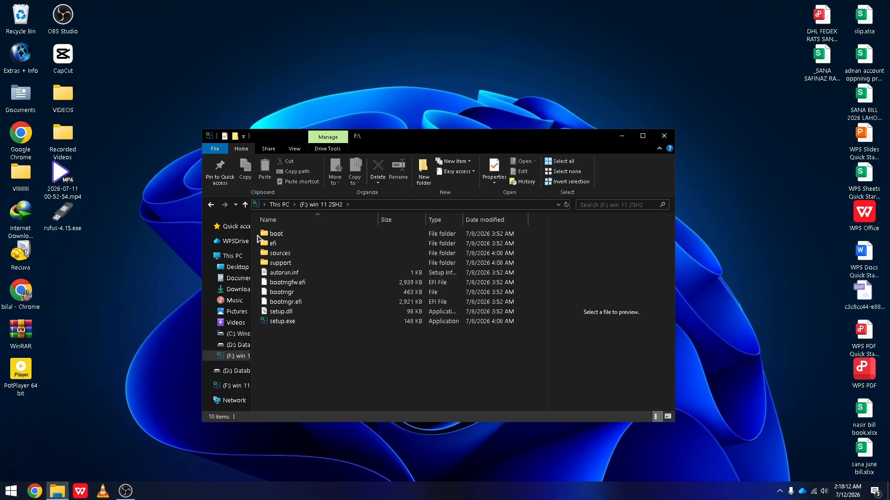
drag(257, 235, 325, 341)
click(325, 341)
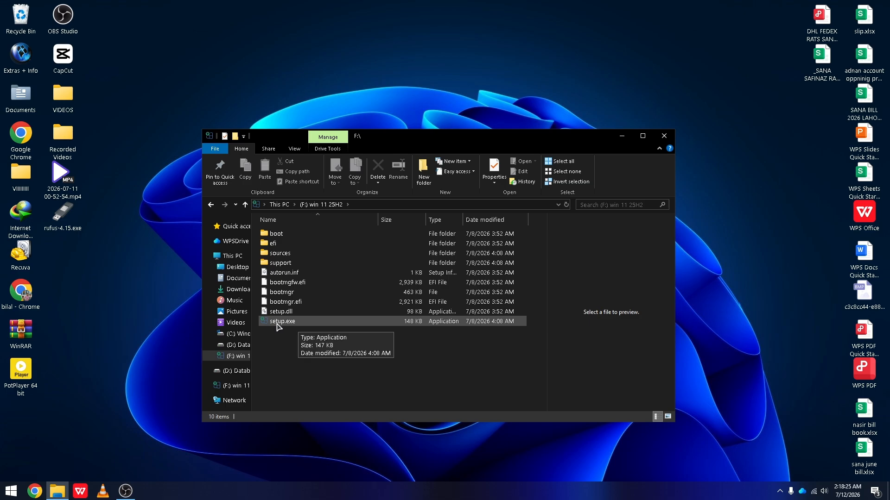
click(664, 136)
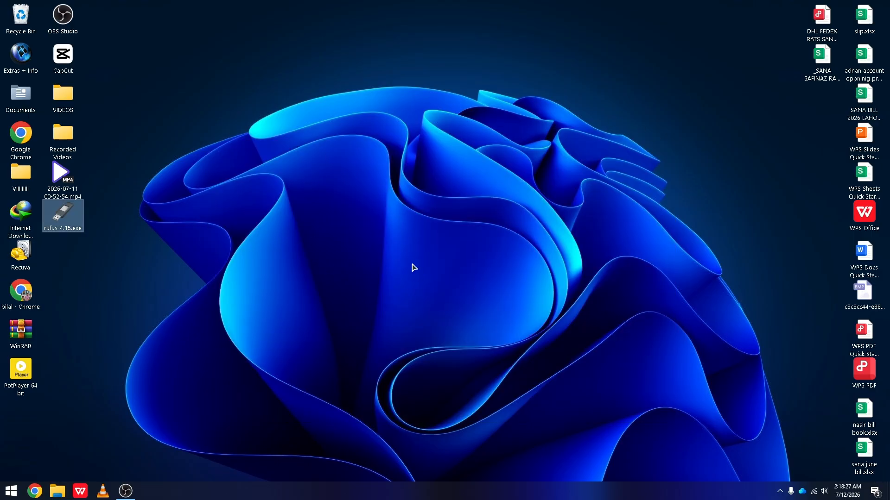
click(393, 267)
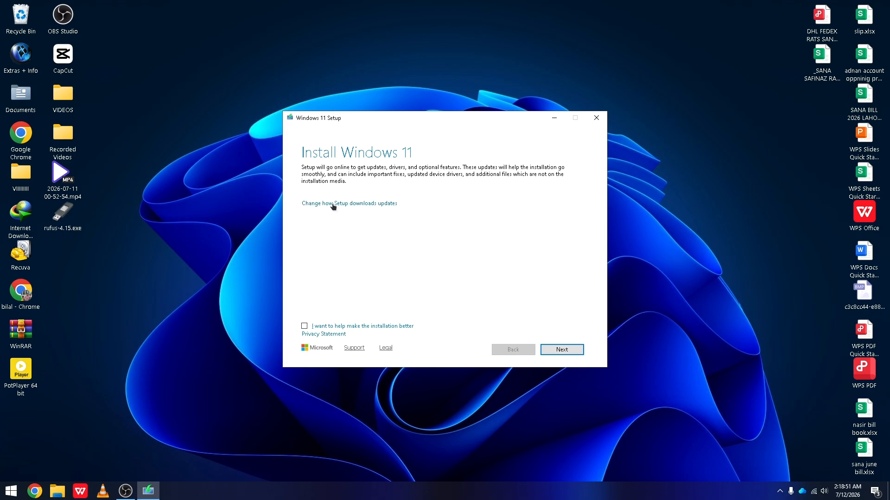
- Change how Setup downloads updates to "Not right now" and continue to the license terms
click(387, 204)
click(310, 224)
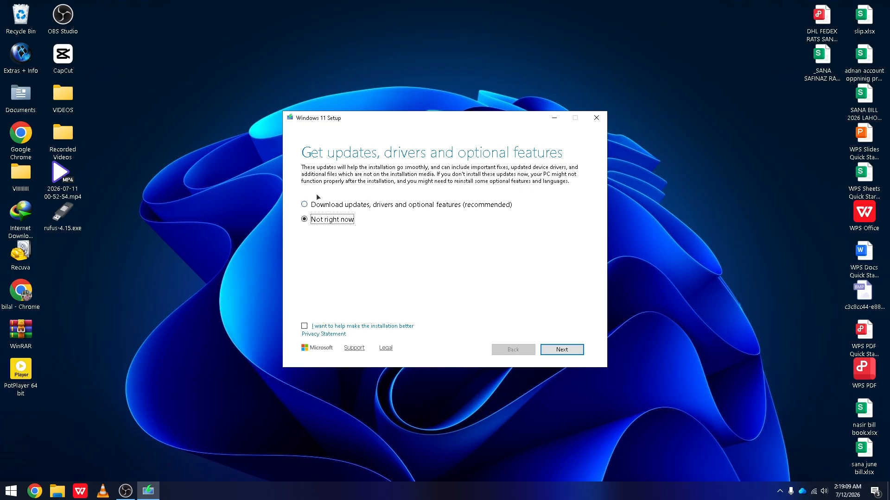
click(305, 205)
click(306, 220)
click(561, 350)
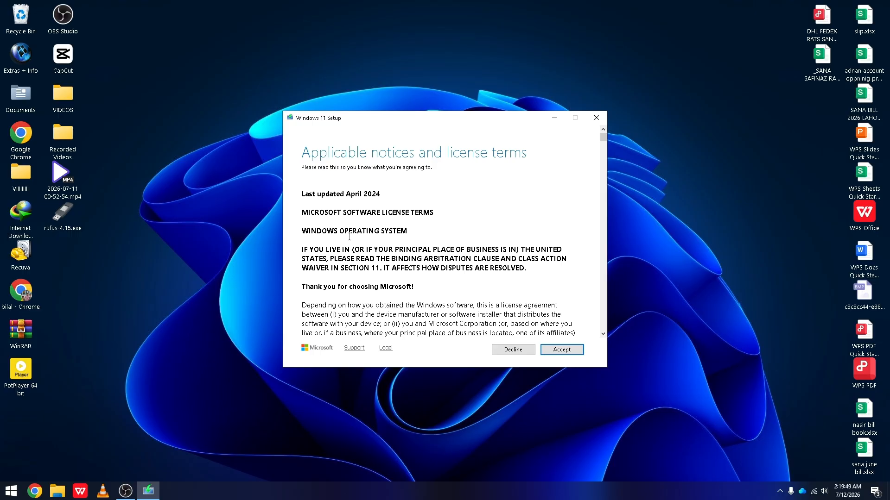
- Accept the Microsoft license terms and the statement about the PC not meeting the minimum system requirements
drag(304, 296, 448, 398)
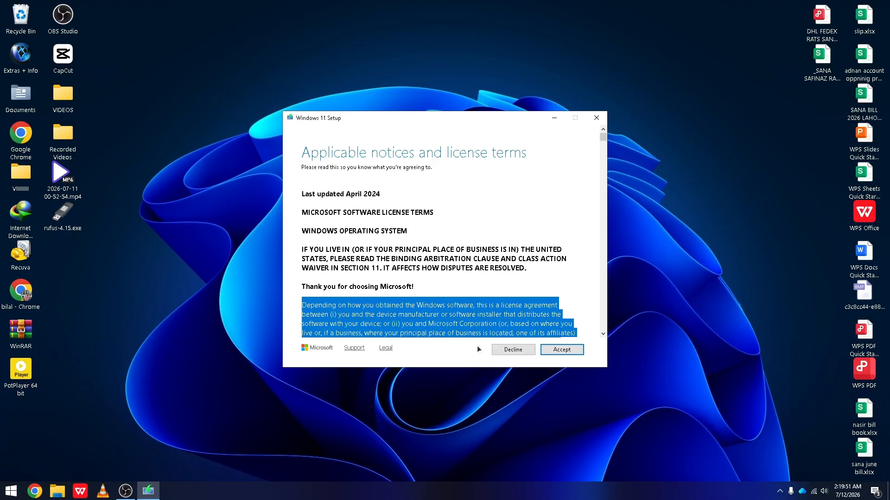
click(495, 278)
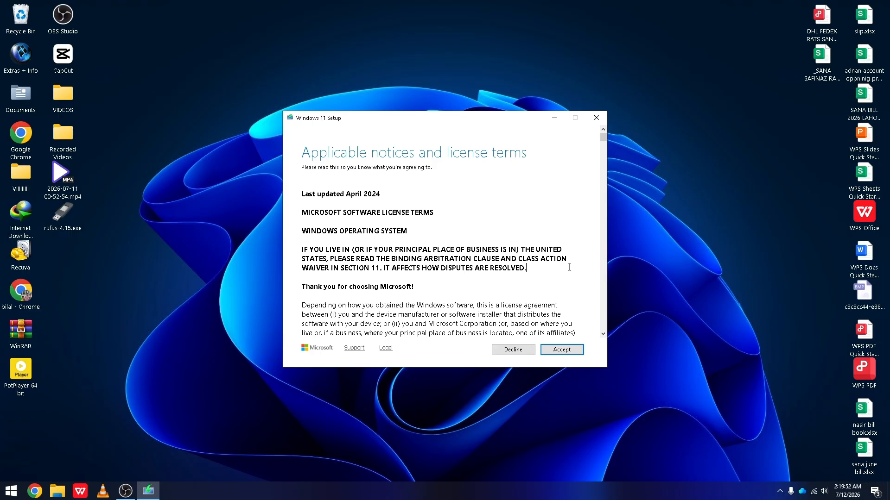
click(575, 350)
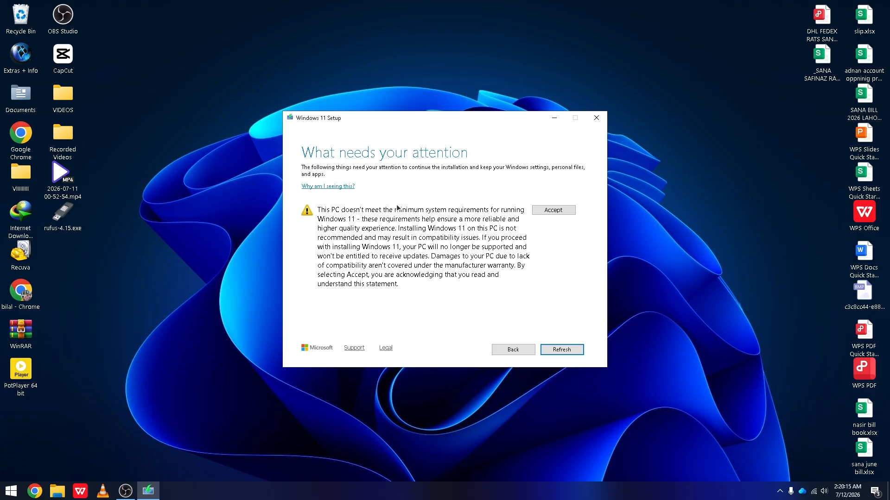
click(553, 211)
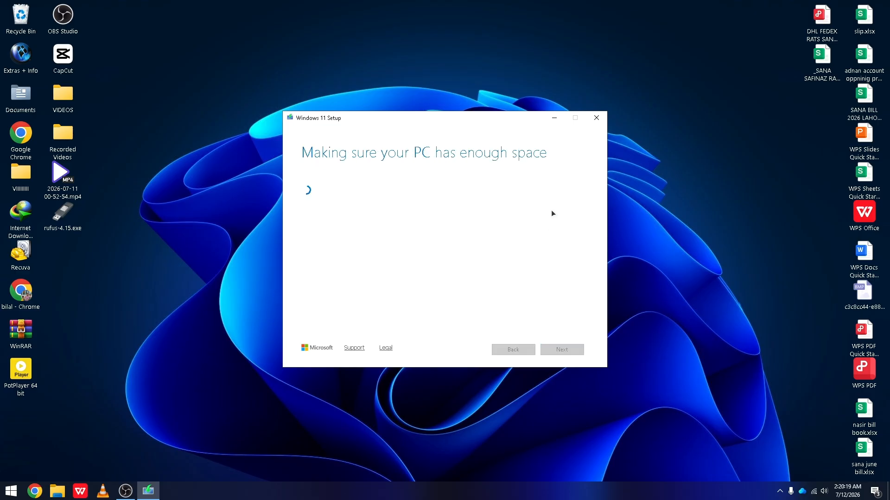
- Check the free space on the Windows X-Lite (C:) drive in File Explorer during the setup's space check
click(57, 491)
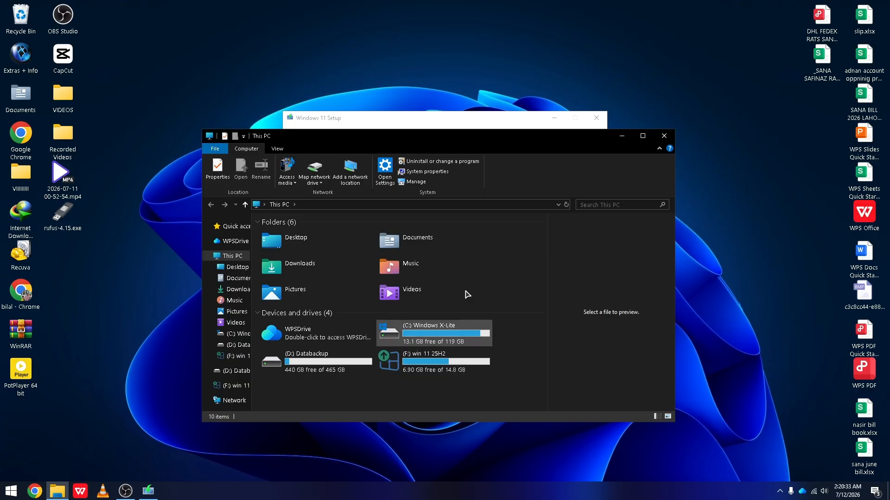
click(664, 136)
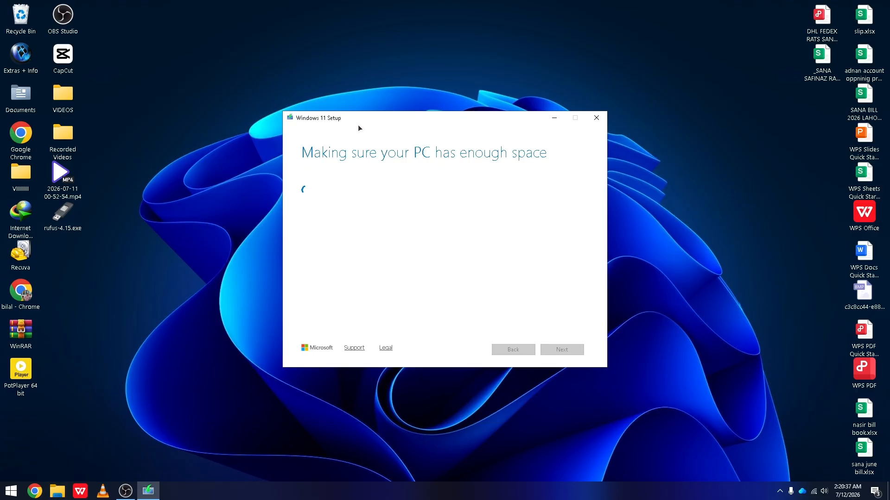
drag(358, 125, 368, 148)
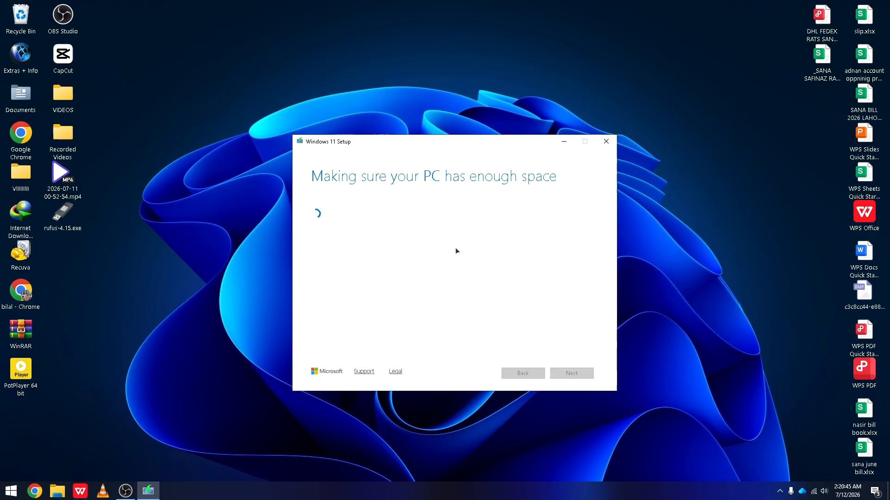
click(55, 493)
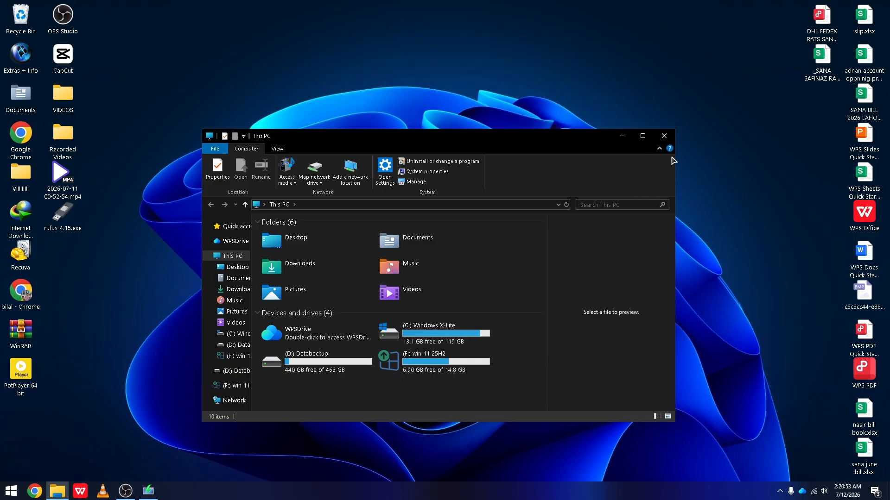
click(664, 136)
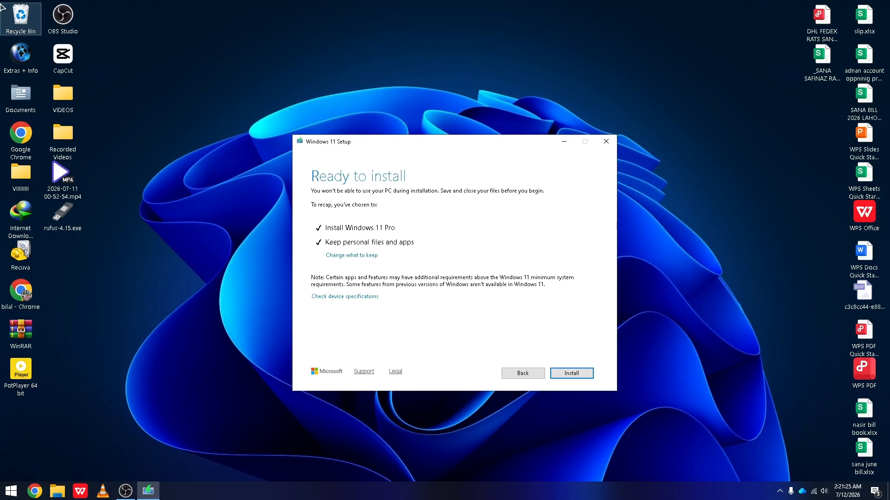
drag(2, 3, 126, 349)
click(133, 344)
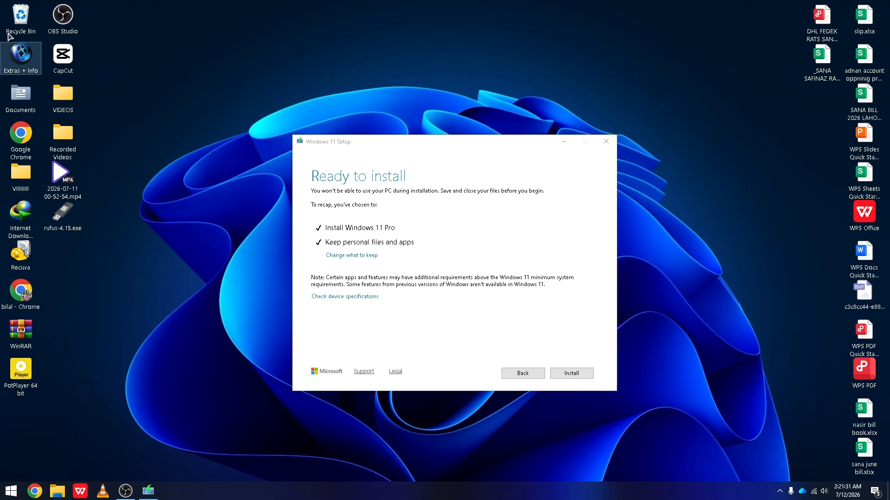
drag(2, 1, 74, 397)
click(121, 370)
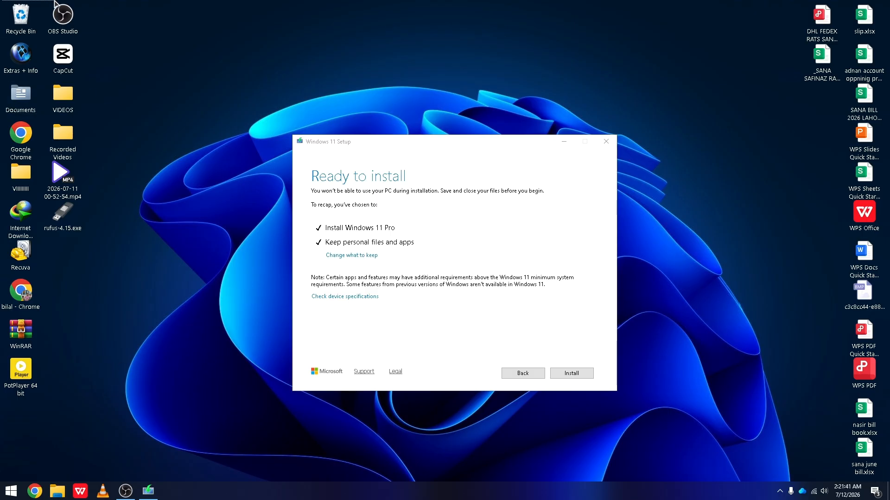
drag(54, 1, 114, 93)
click(113, 92)
- Quit Windows 11 Setup without starting the installation and confirm quitting
click(606, 143)
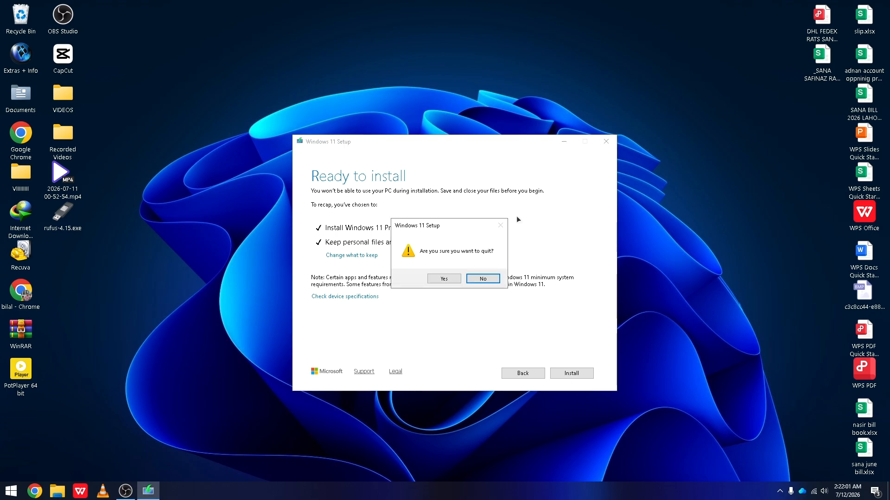
click(444, 279)
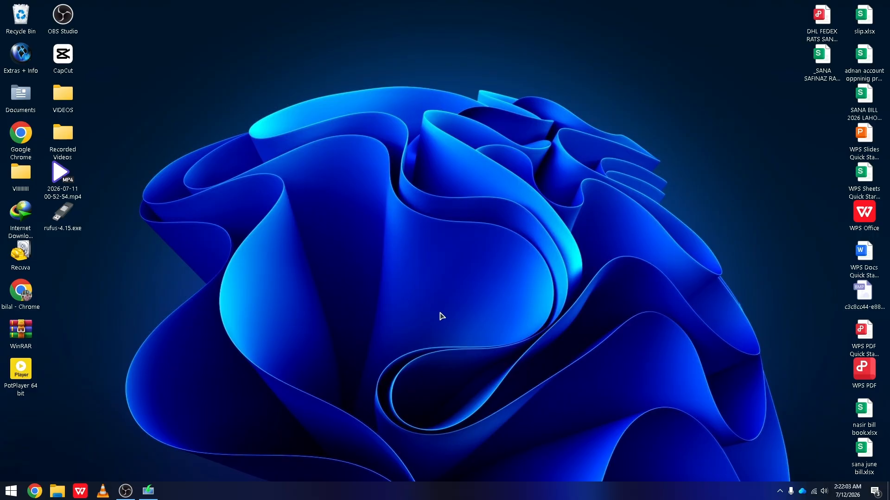